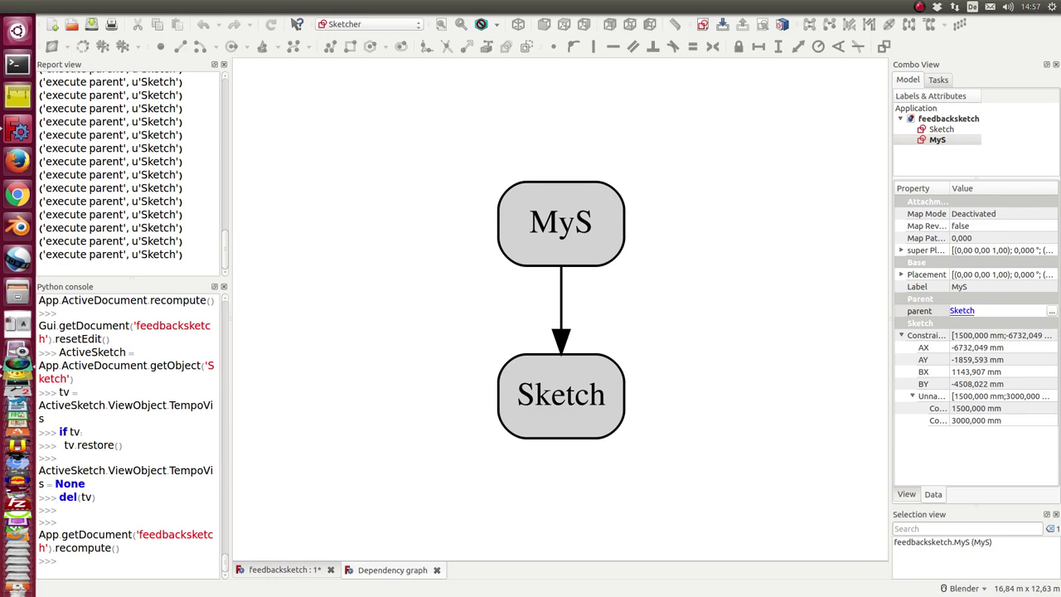
Inspect the Sketch and MyS properties to confirm MyS's parent is Sketch, then close the Dependency graph
click(942, 131)
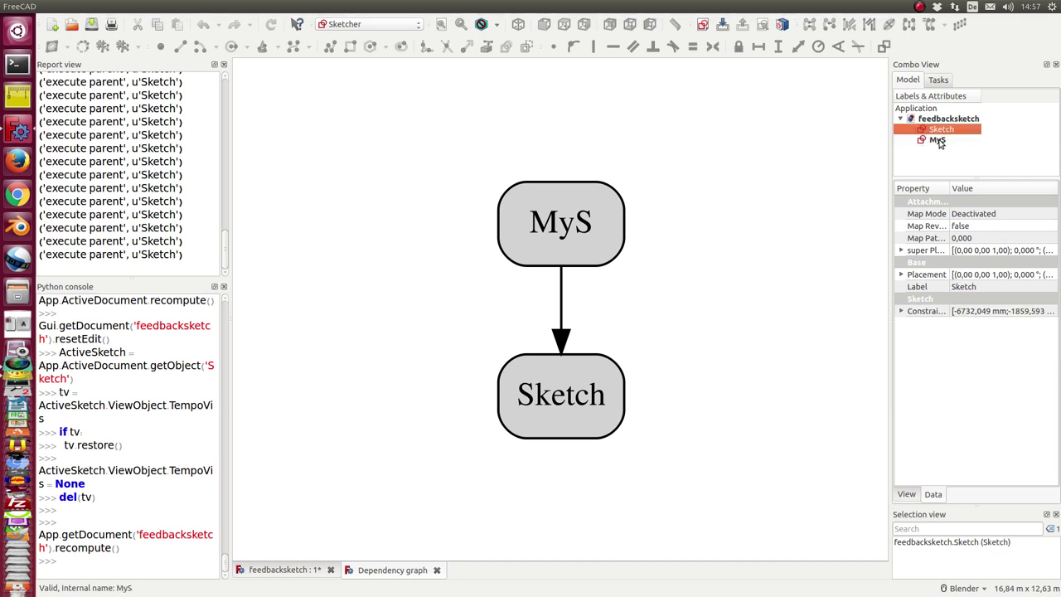
click(937, 141)
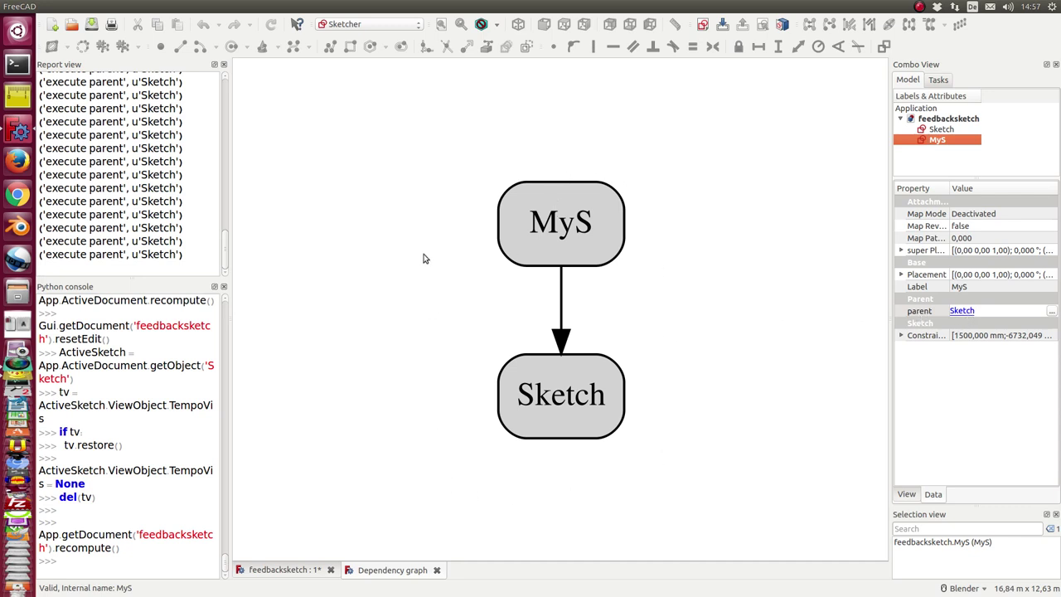
click(437, 569)
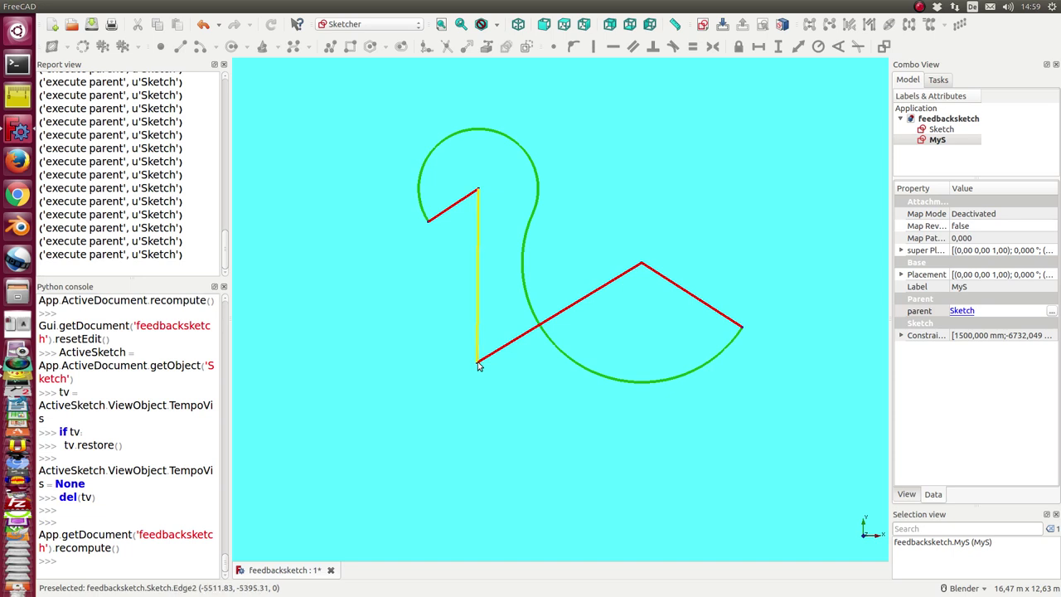
Edit Sketch, dragging the zigzag's ends, middle peak, top and bottom corners into a new shape
click(936, 130)
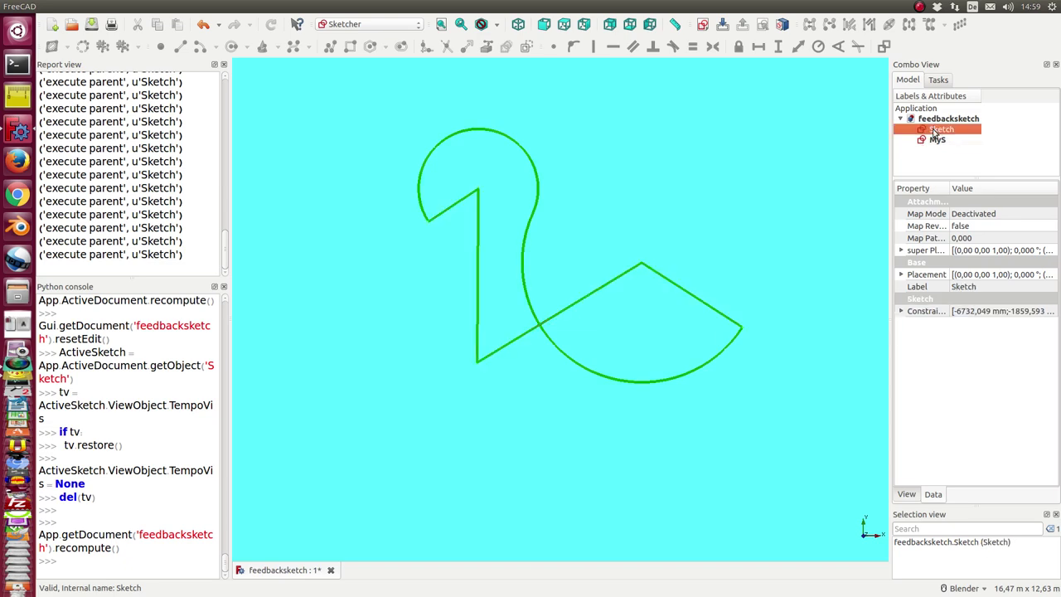
double_click(934, 129)
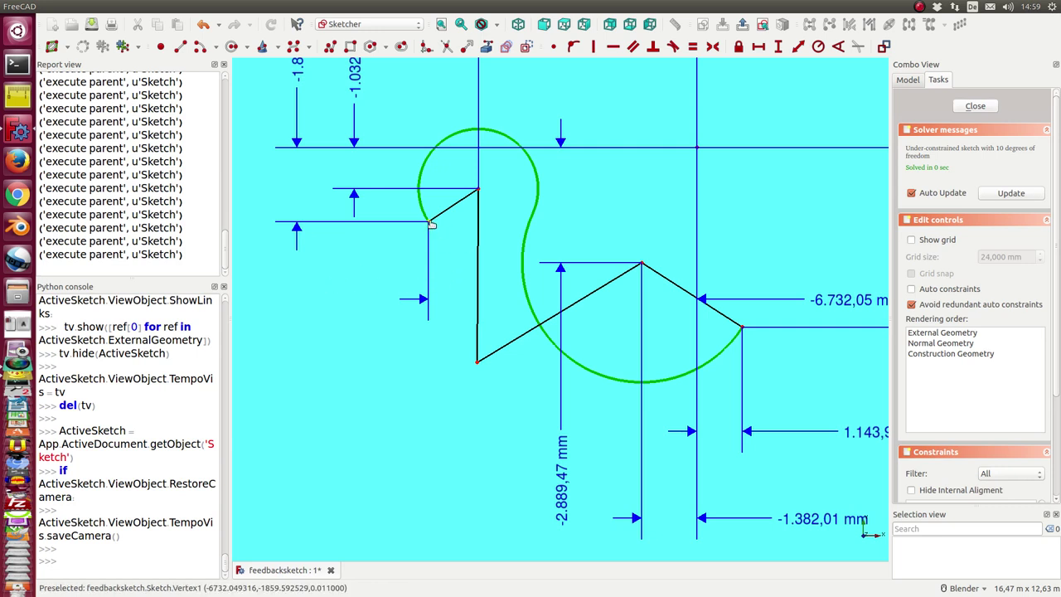
drag(431, 224, 445, 224)
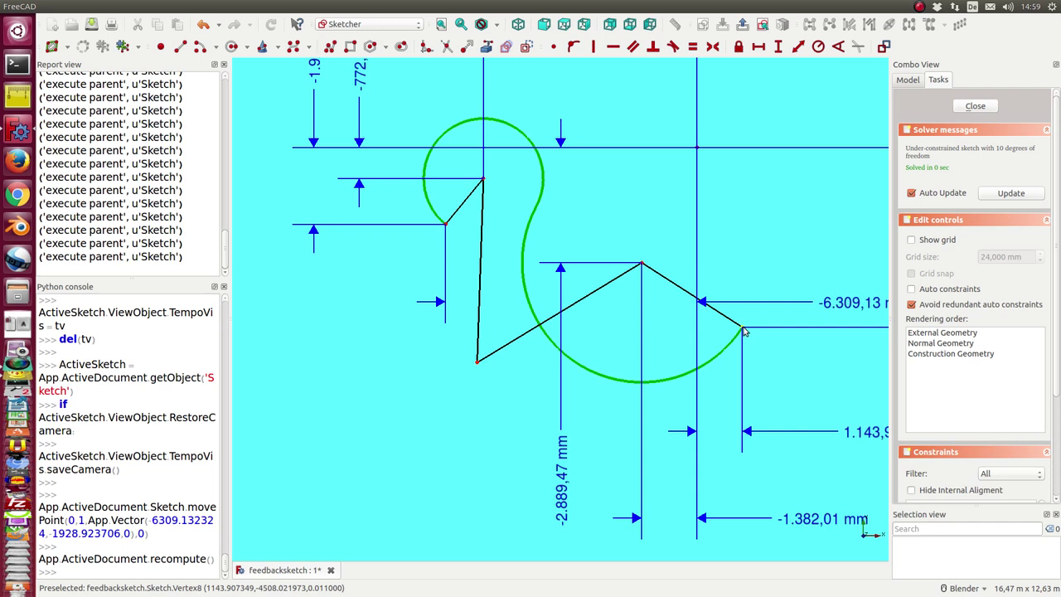
drag(744, 331, 733, 293)
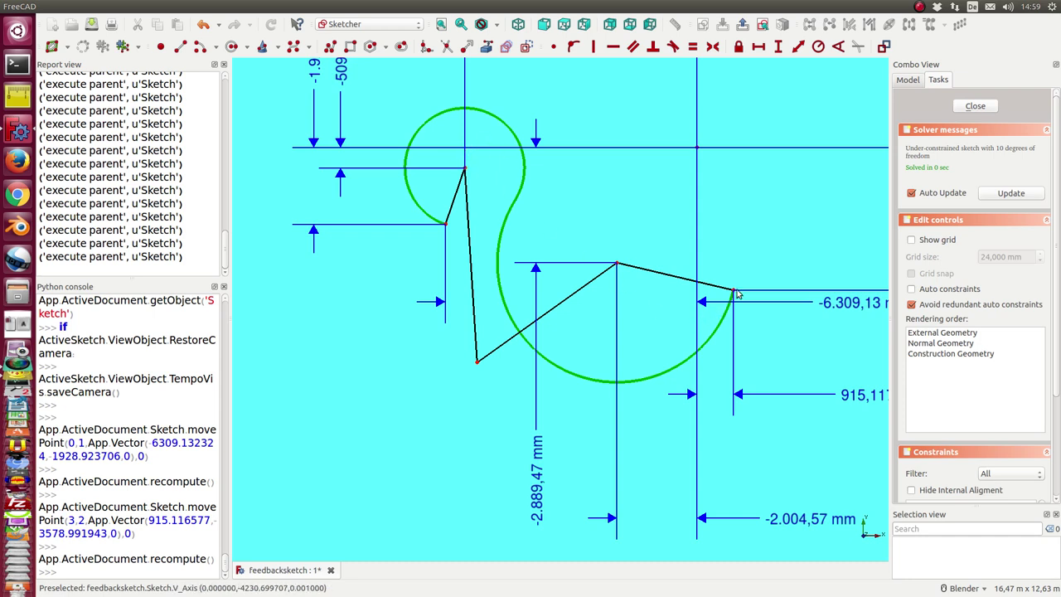
mouse_move(734, 293)
mouse_down()
mouse_move(739, 261)
mouse_move(728, 306)
mouse_up()
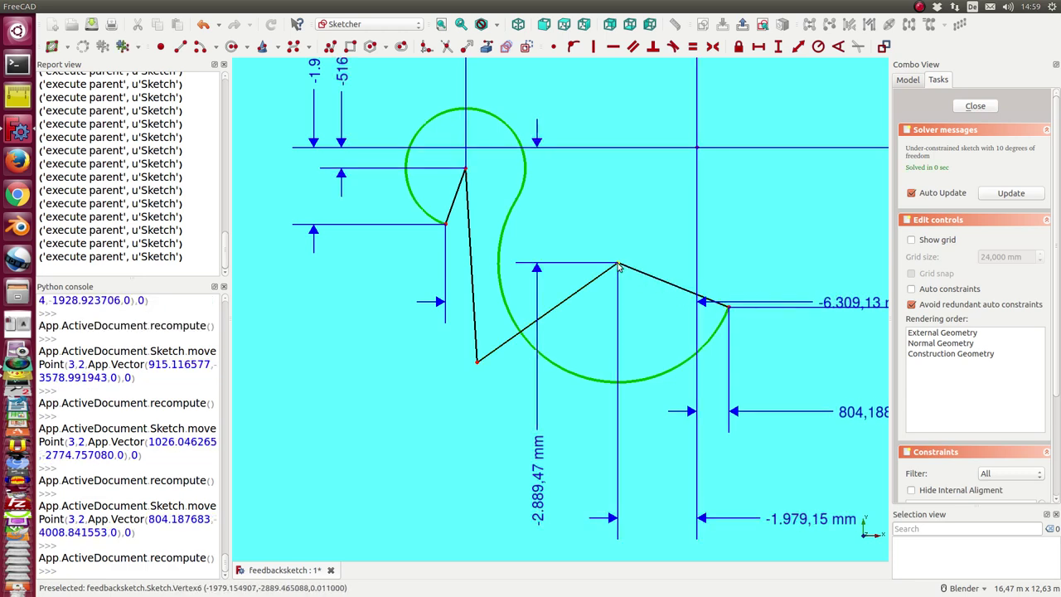
drag(618, 267, 628, 227)
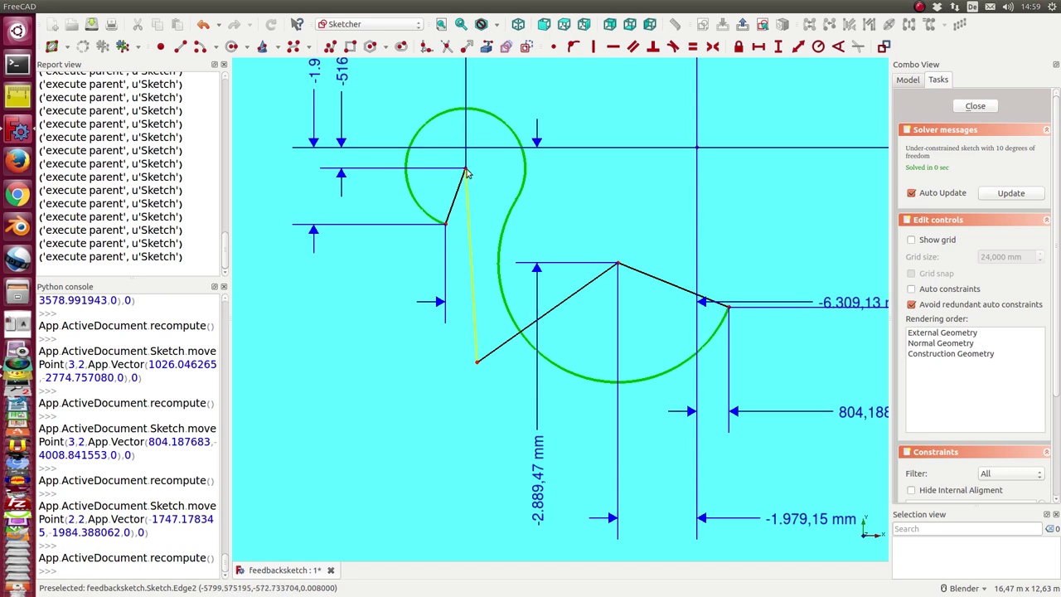
drag(466, 173, 495, 183)
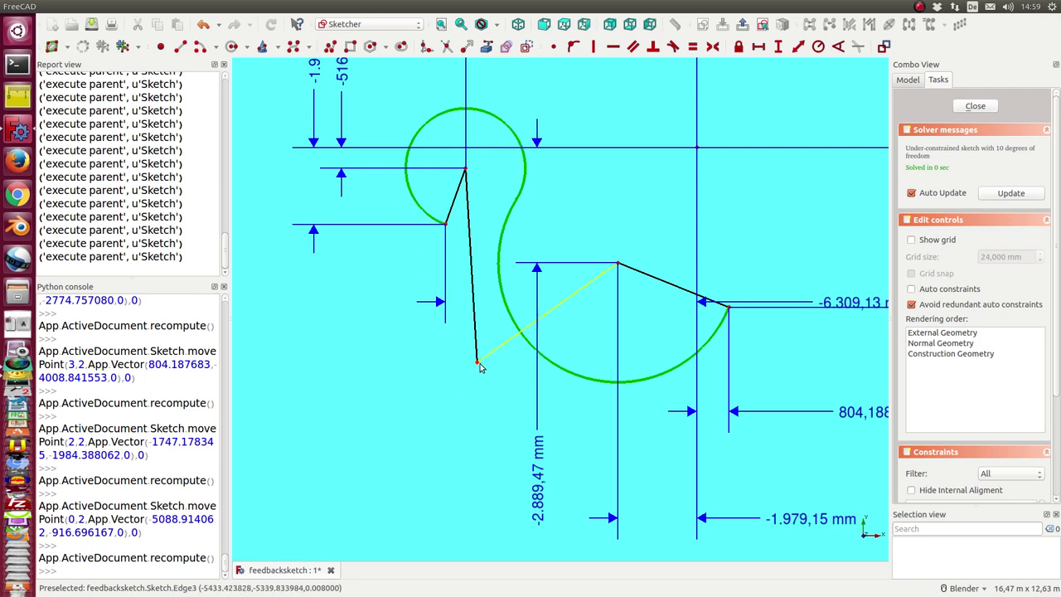
mouse_move(477, 368)
mouse_down()
mouse_move(458, 408)
mouse_move(560, 225)
mouse_move(587, 203)
mouse_move(450, 356)
mouse_move(472, 371)
mouse_up()
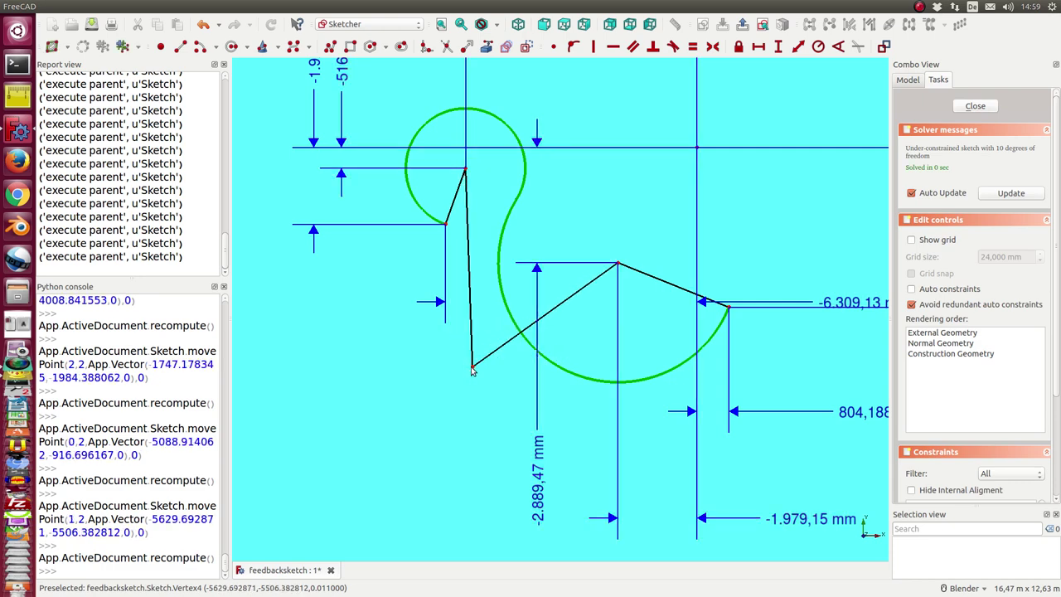
click(978, 108)
Edit MyS, lowering the large arc's centre and moving the top-left corner to enlarge the small circle
click(934, 141)
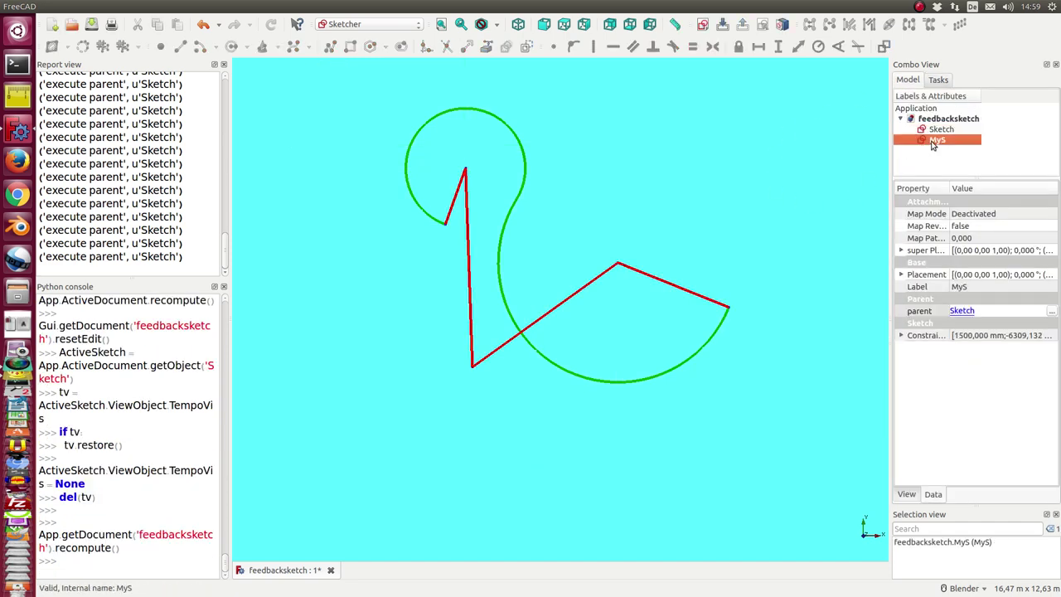
double_click(934, 141)
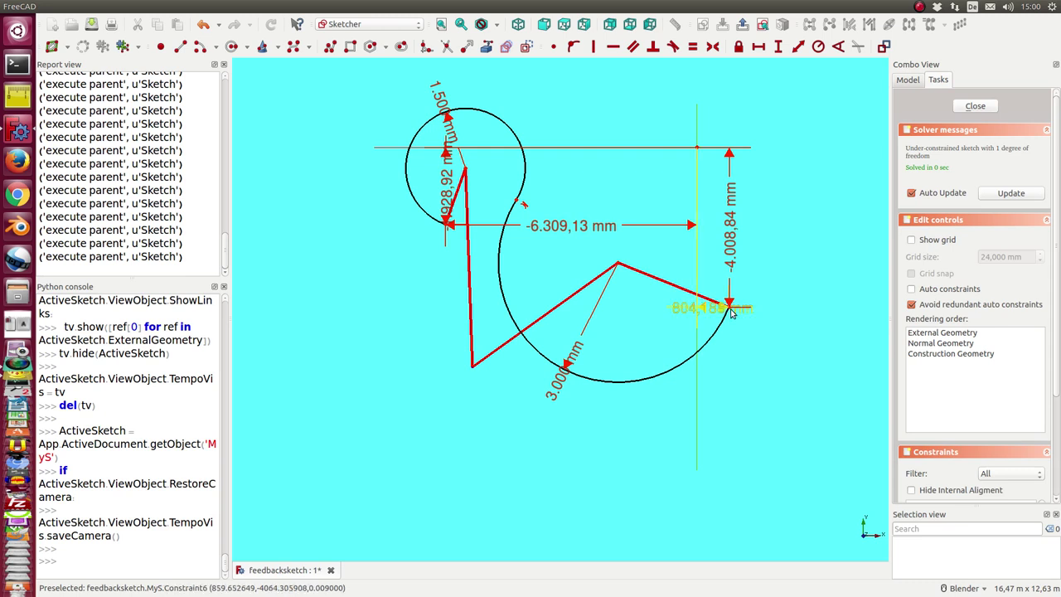
drag(730, 308, 729, 292)
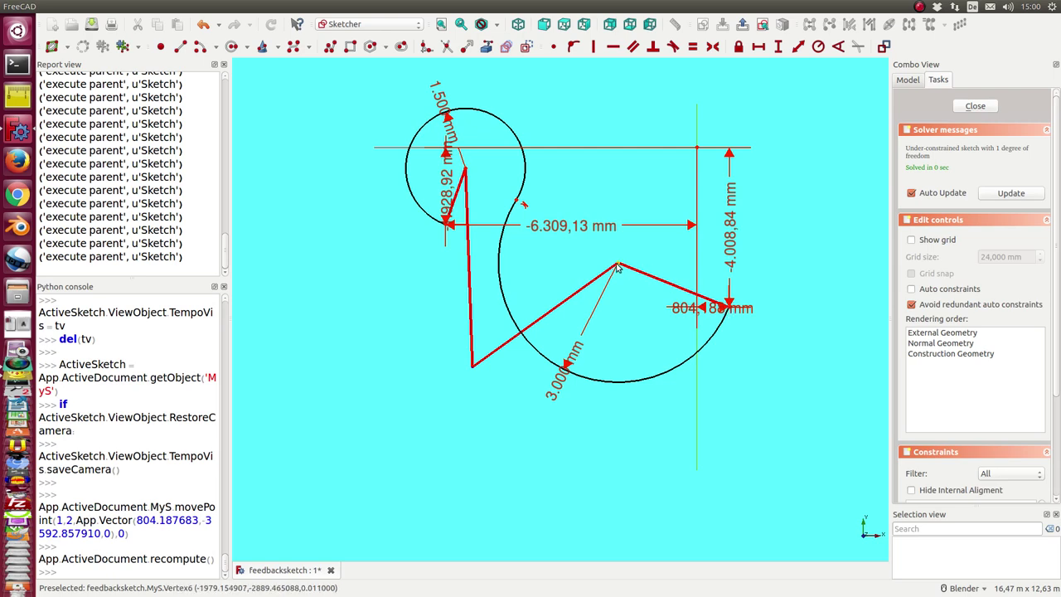
mouse_move(618, 265)
mouse_down()
mouse_move(622, 245)
mouse_move(627, 298)
mouse_move(614, 300)
mouse_move(618, 264)
mouse_up()
drag(466, 172, 465, 169)
drag(617, 266, 611, 299)
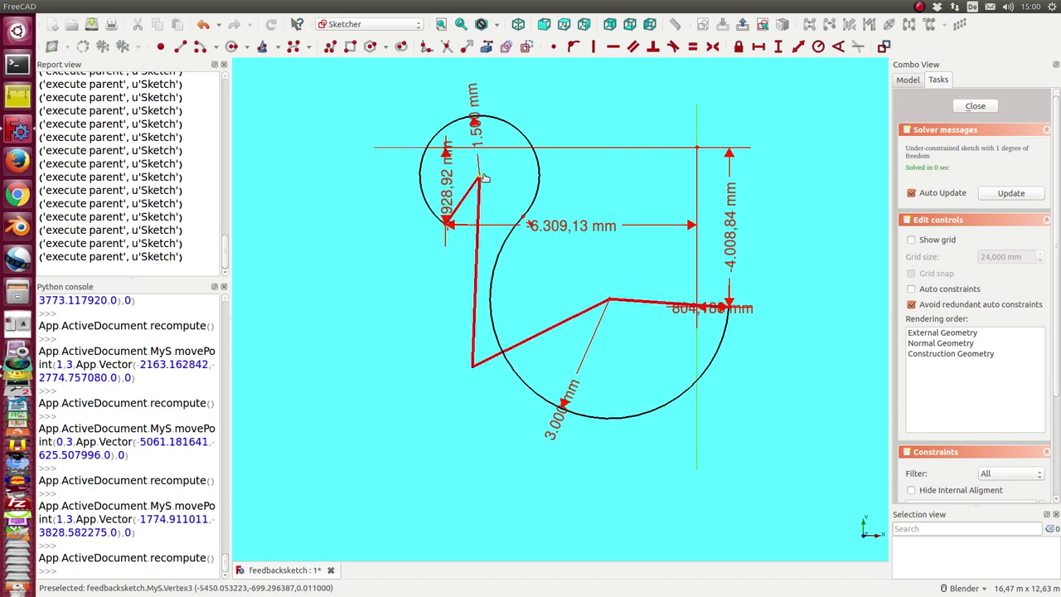
drag(480, 178, 503, 186)
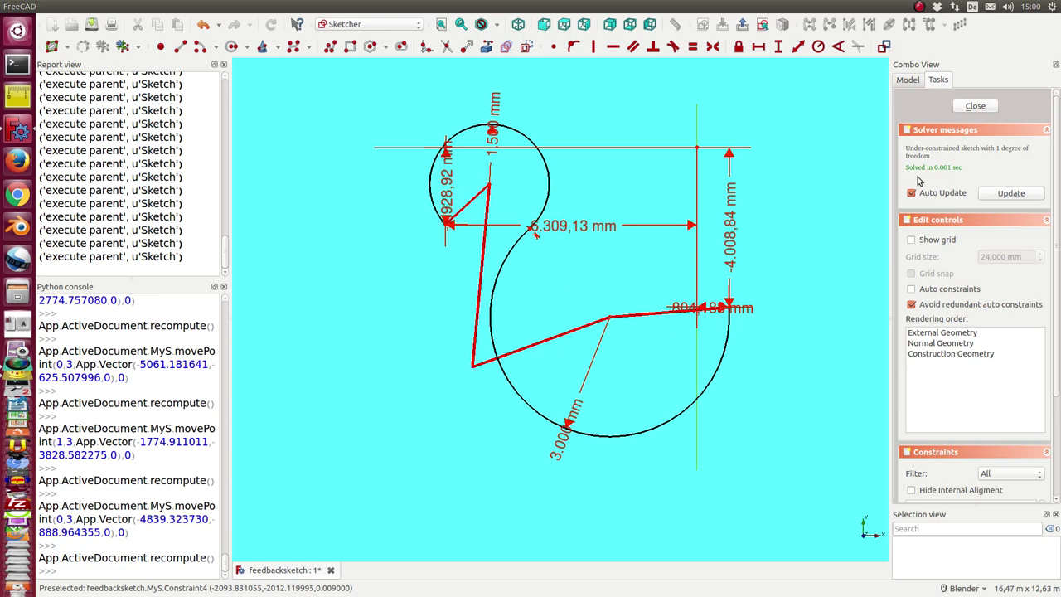
click(974, 108)
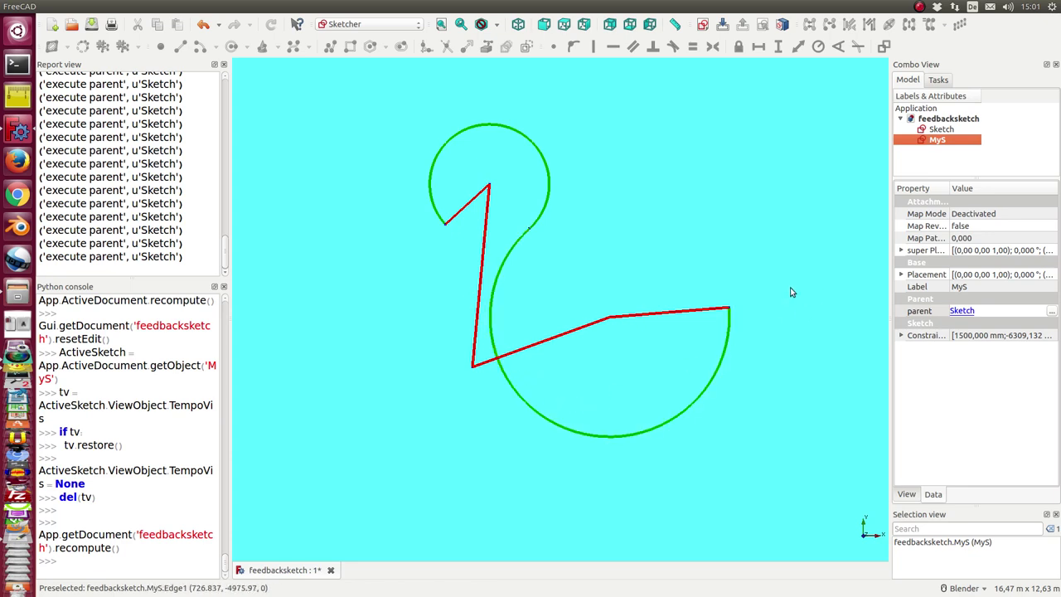
In gedit's feedbacksketch.py, highlight obj.parent on line 92 inside myExecute
key(alt+Tab)
key(alt+Tab)
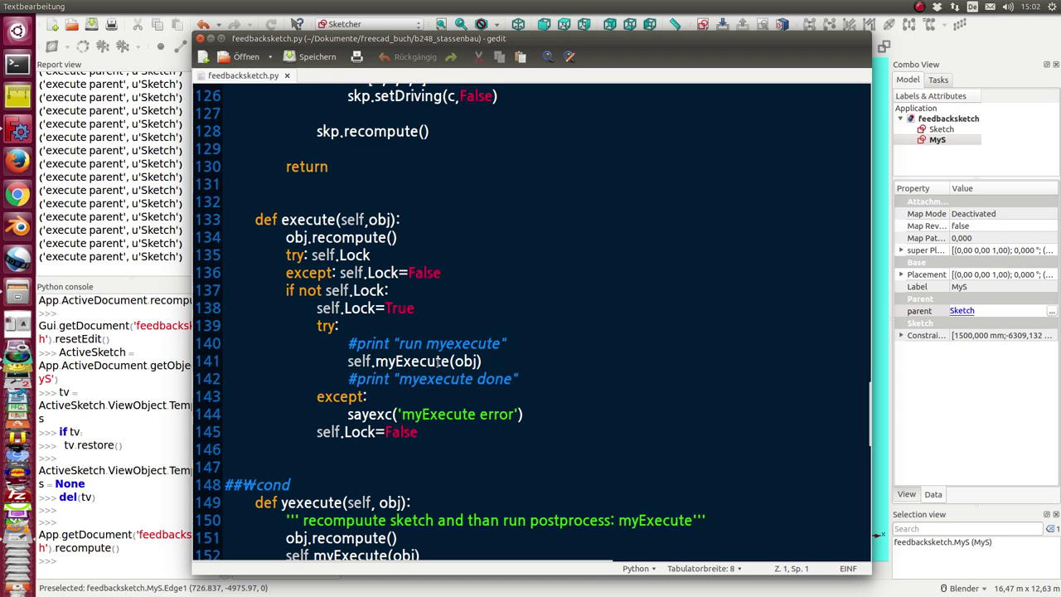
click(287, 238)
drag(287, 237, 307, 238)
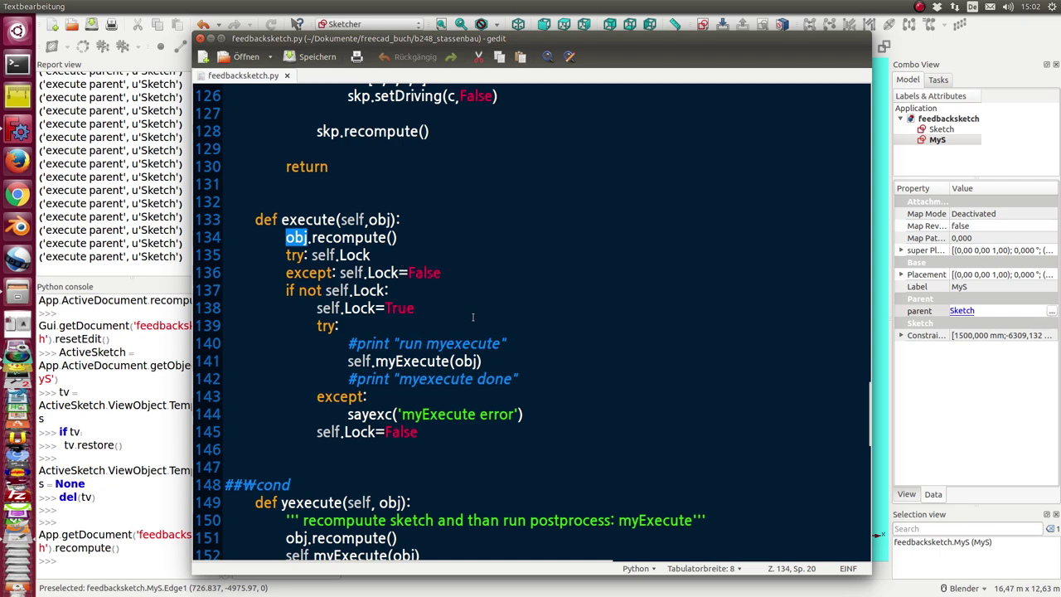
scroll(432, 292, up, 15)
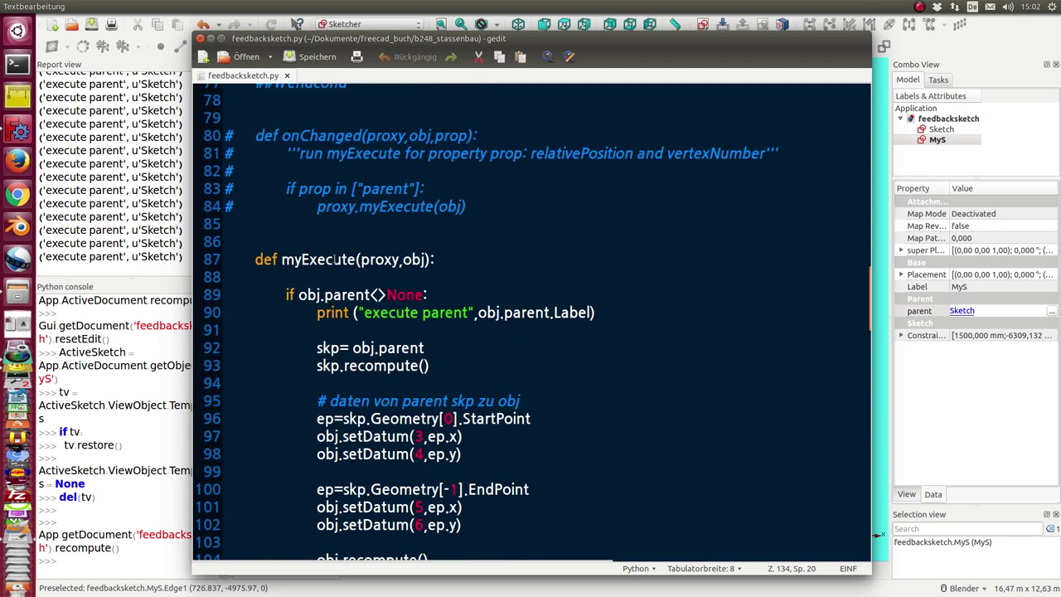
scroll(499, 291, down, 2)
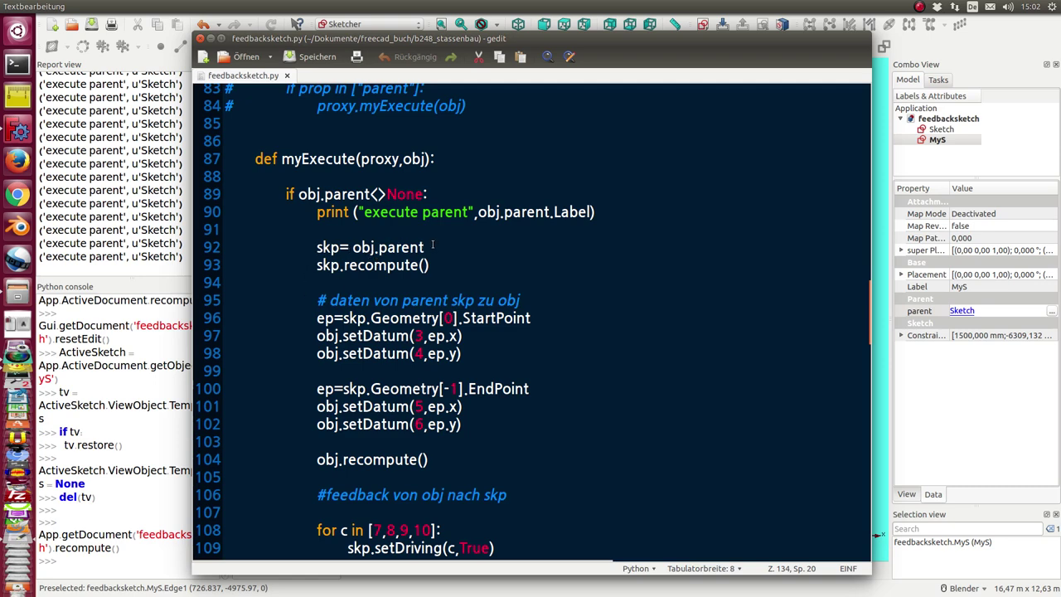
drag(431, 246, 355, 247)
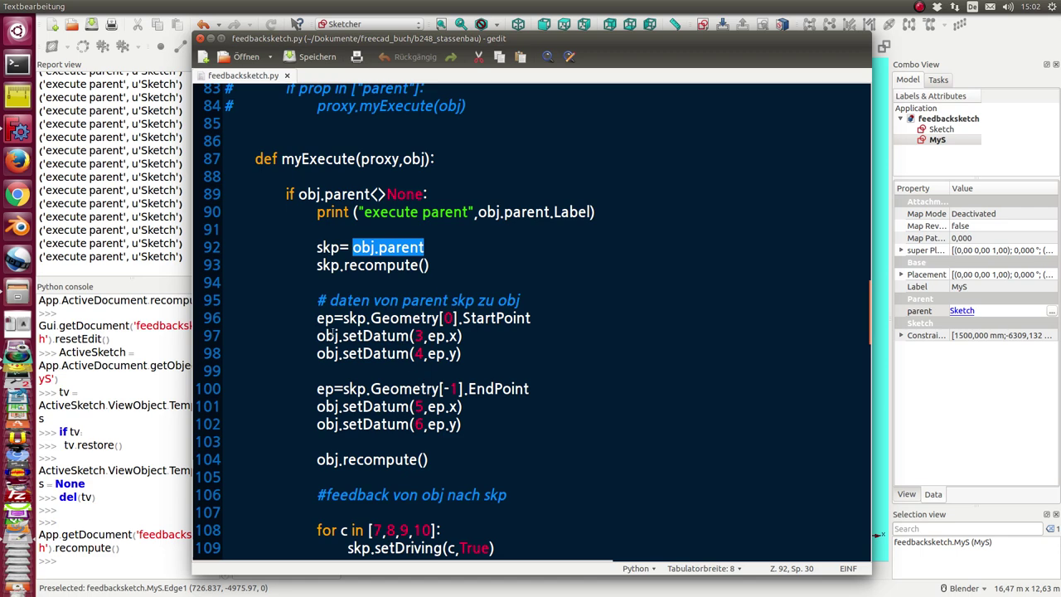
drag(303, 314, 480, 419)
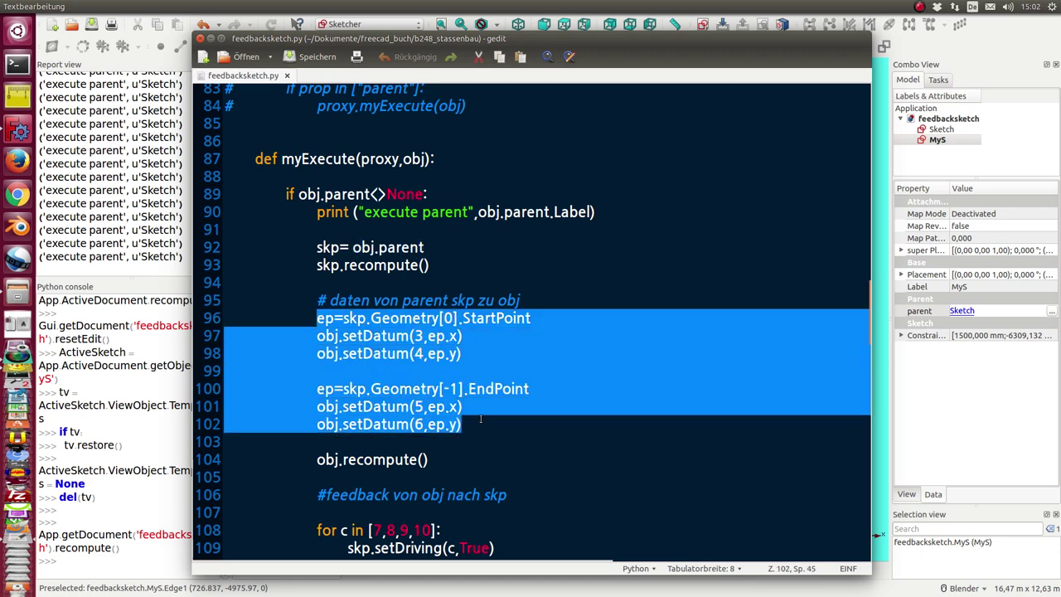
scroll(546, 354, down, 2)
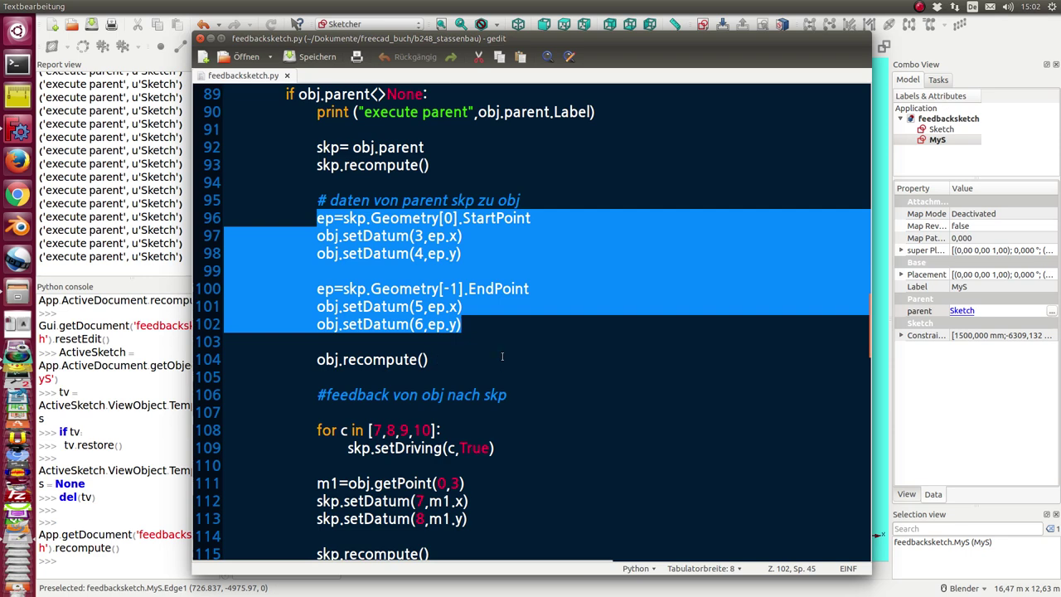
scroll(501, 357, down, 1)
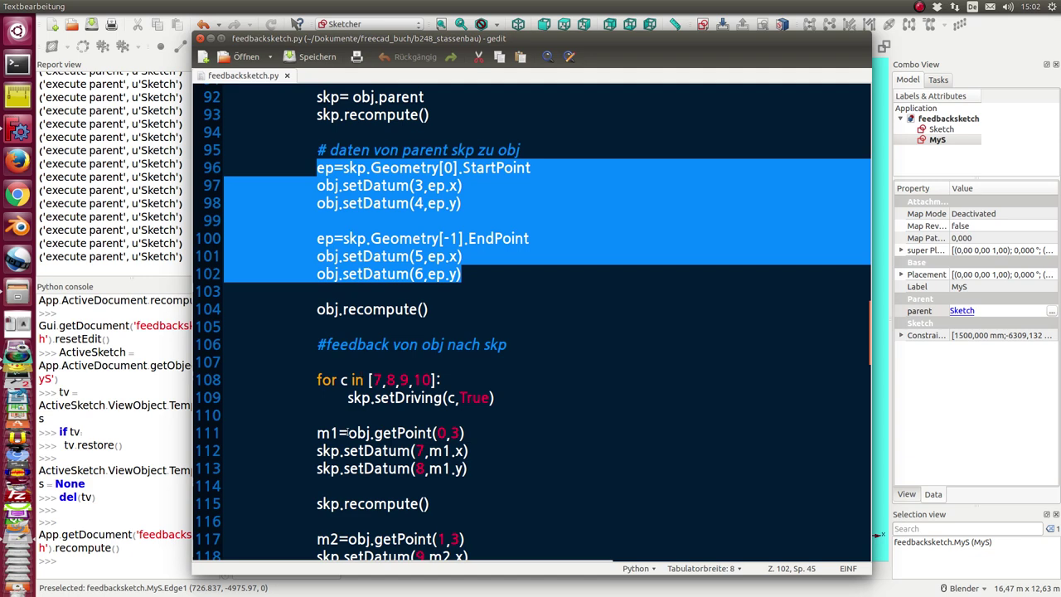
drag(349, 433, 465, 434)
scroll(466, 390, down, 1)
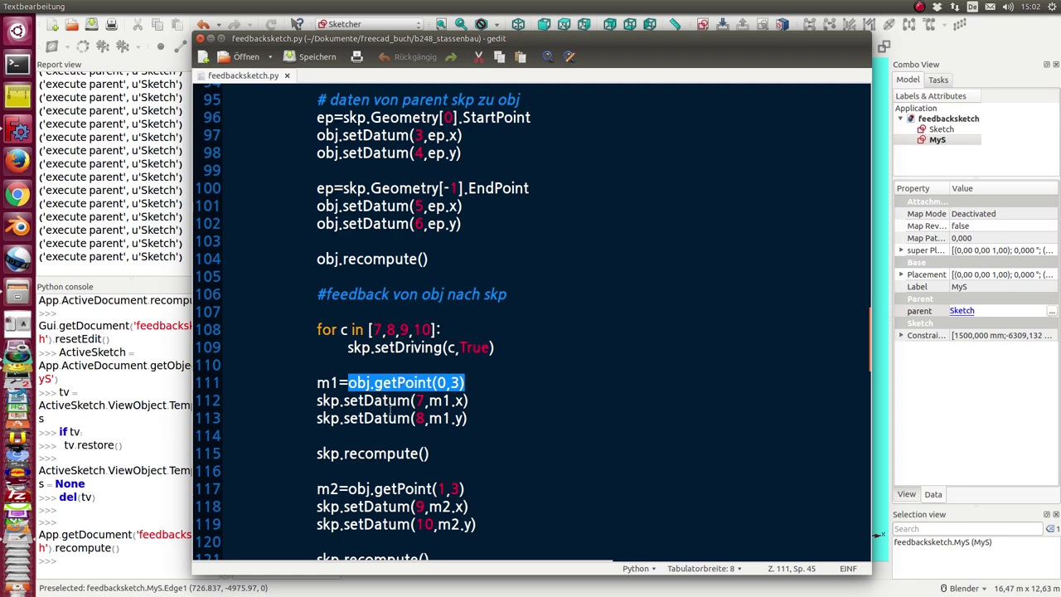
drag(316, 401, 349, 401)
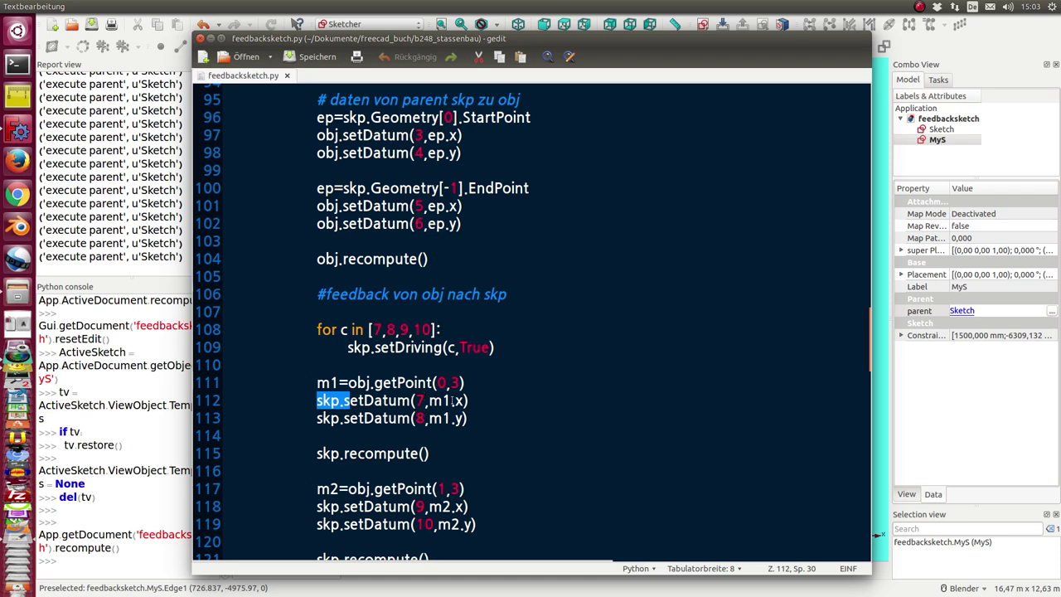
scroll(462, 401, down, 1)
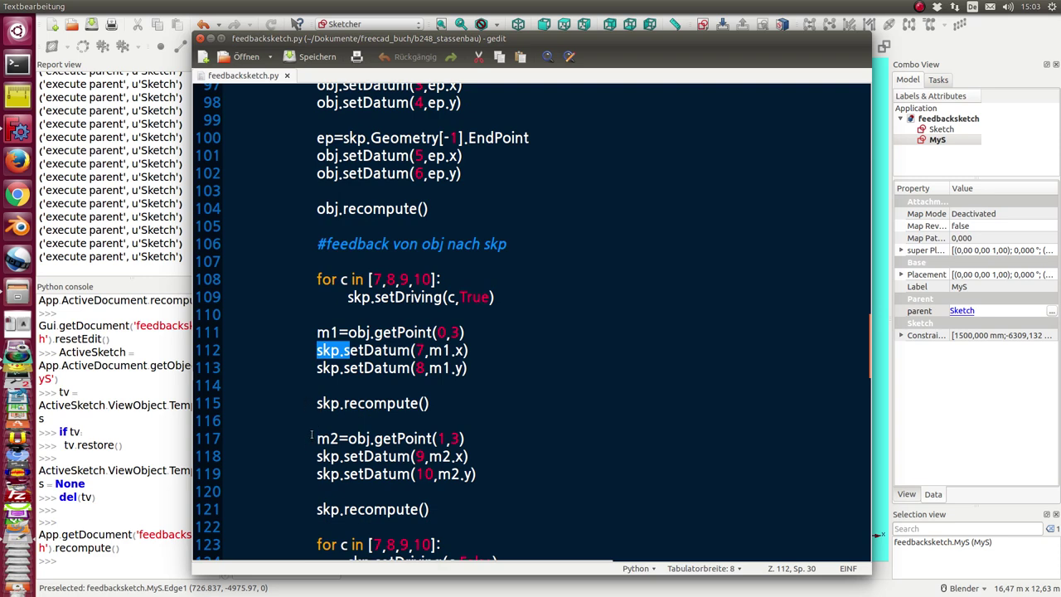
scroll(365, 427, down, 1)
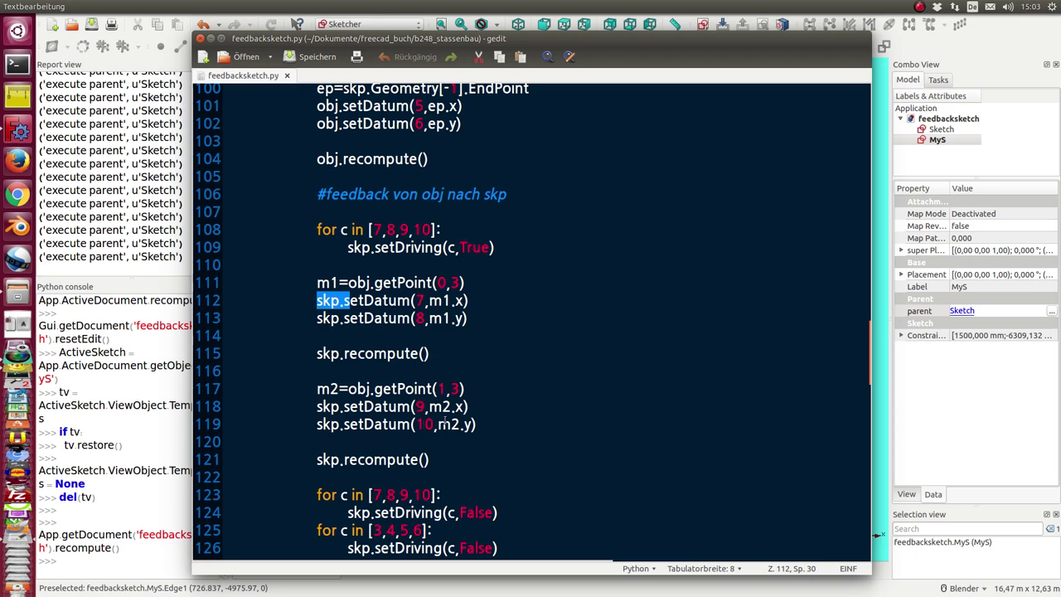
scroll(442, 423, down, 1)
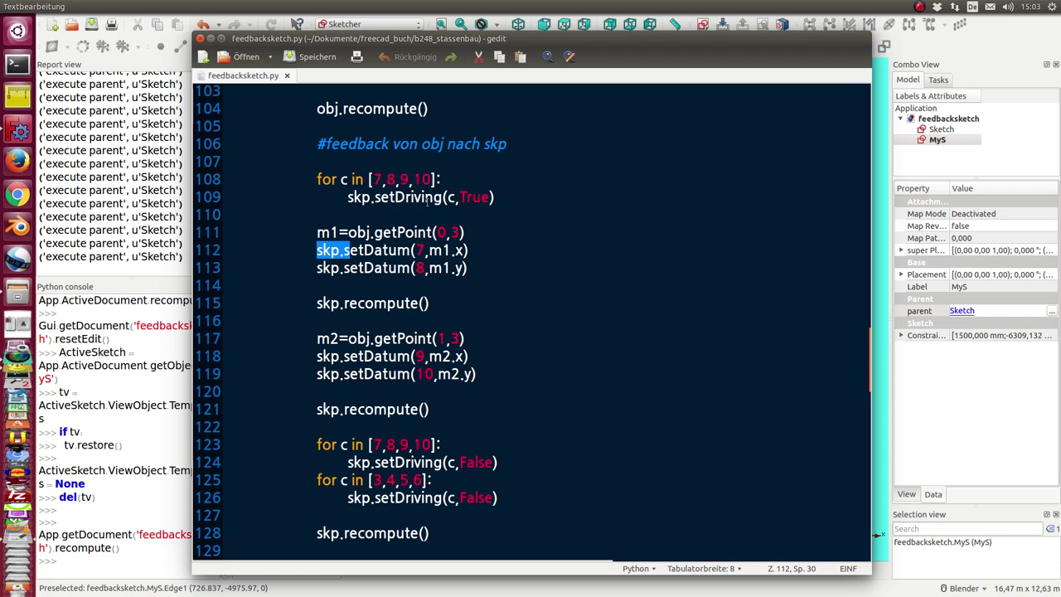
drag(332, 162, 520, 197)
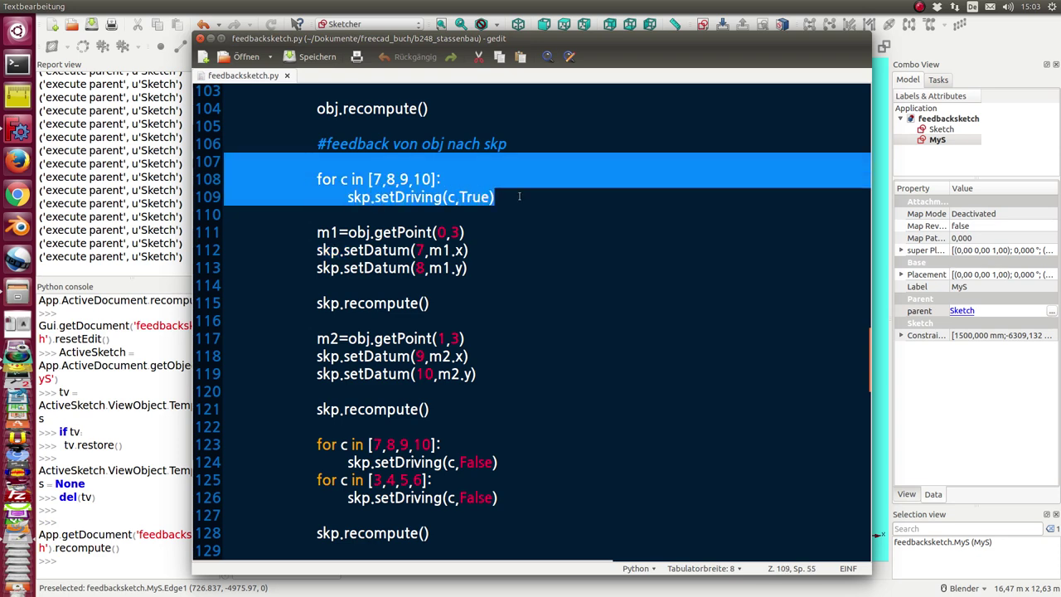
click(562, 225)
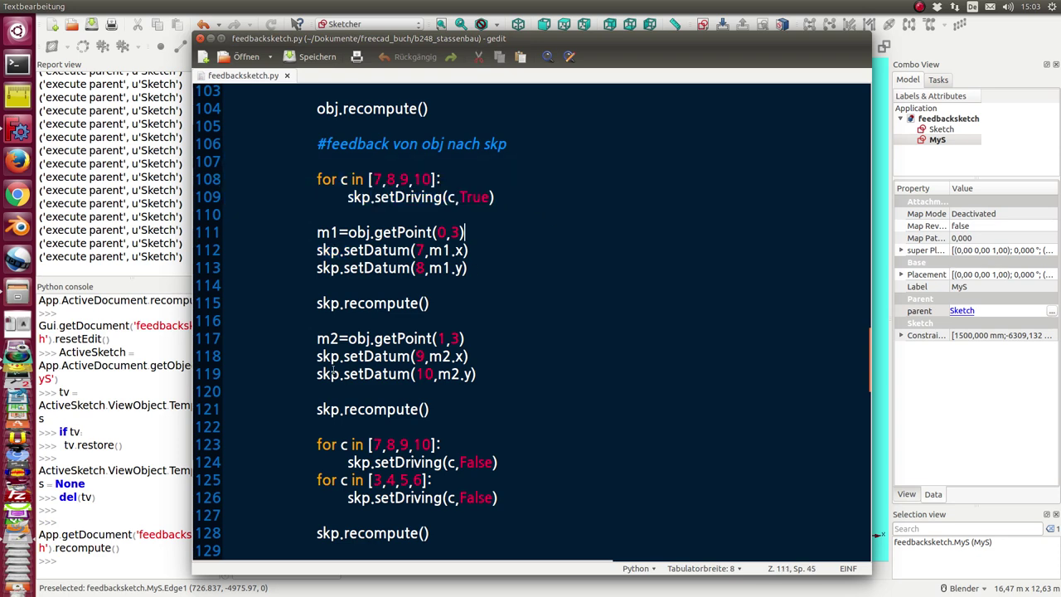
scroll(332, 374, down, 2)
drag(331, 326, 554, 400)
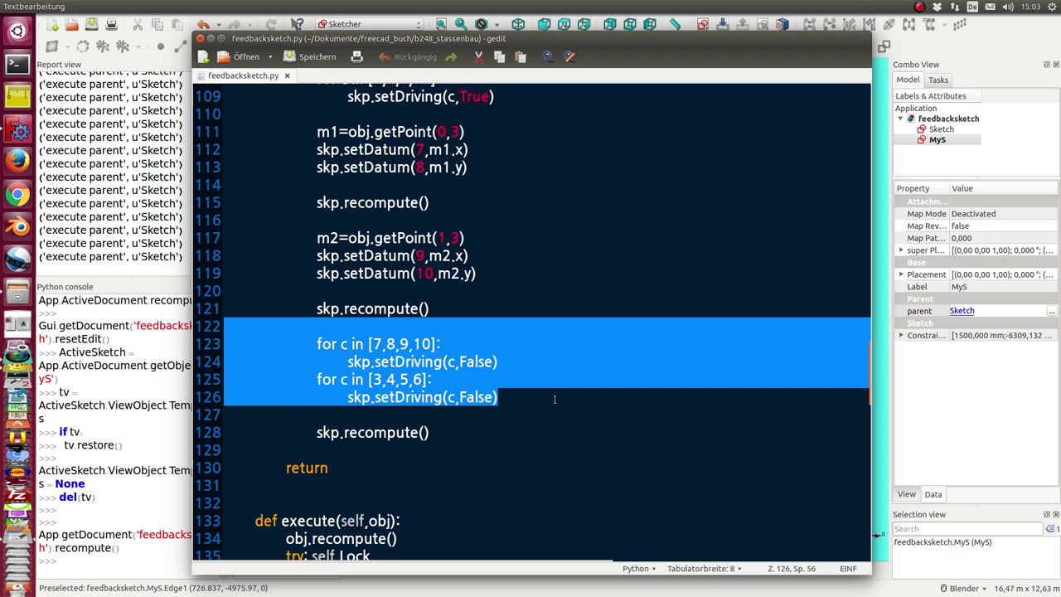